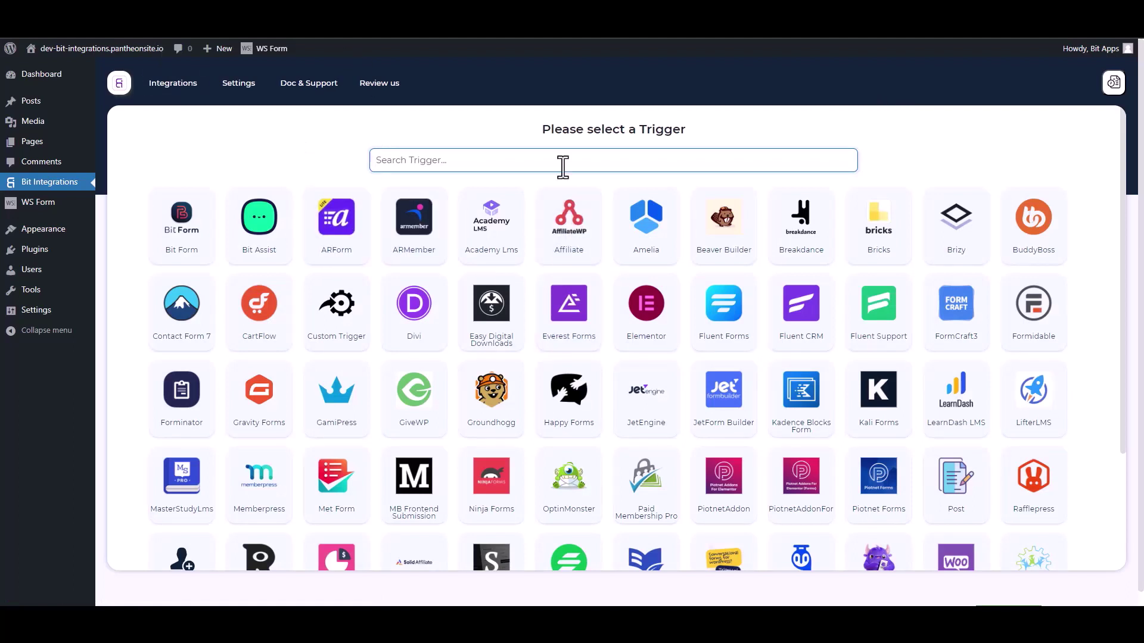
Step: Search 'ws' among the triggers and choose WS Form as the integration's trigger
type("ws")
left_click(600, 237)
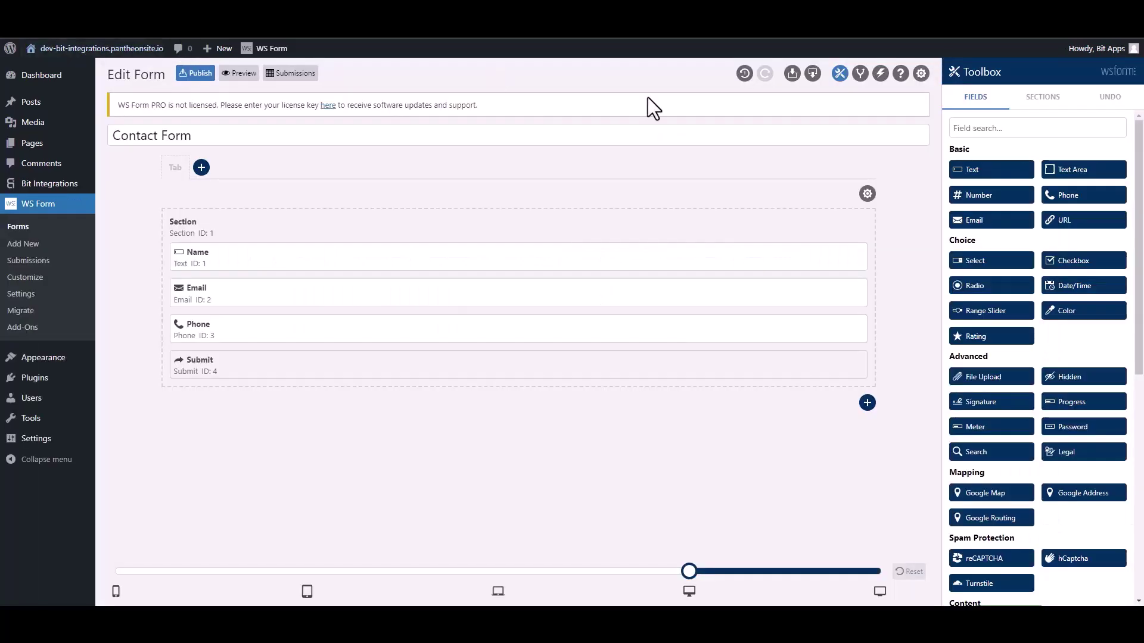
Step: Add a new action to the Contact Form and name it 'Bit Integrations'
left_click(880, 73)
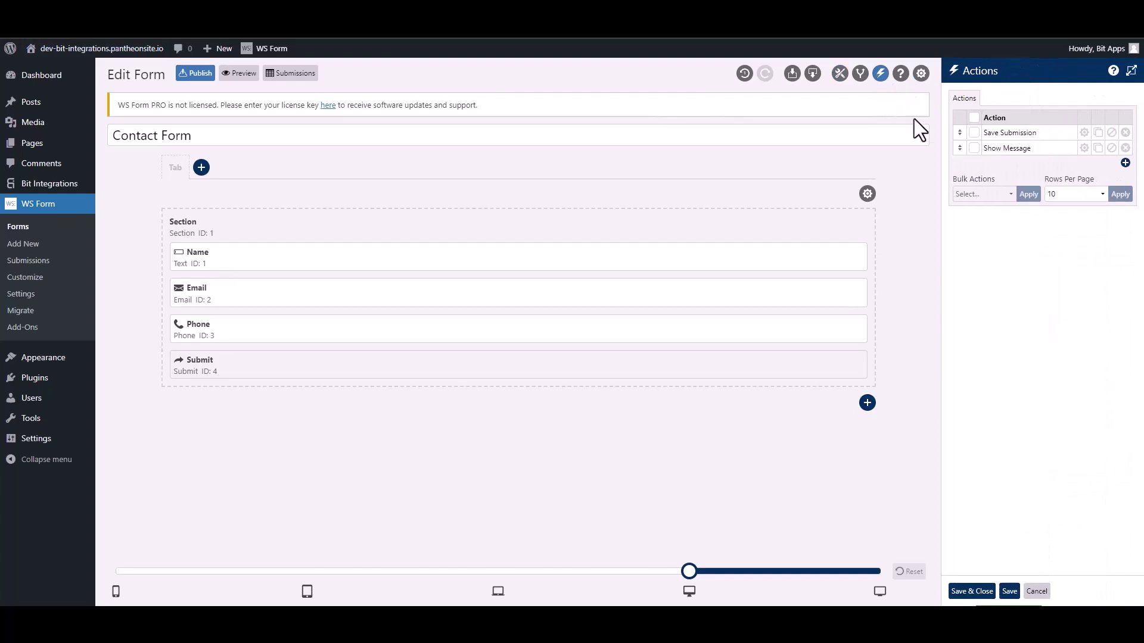
left_click(1125, 163)
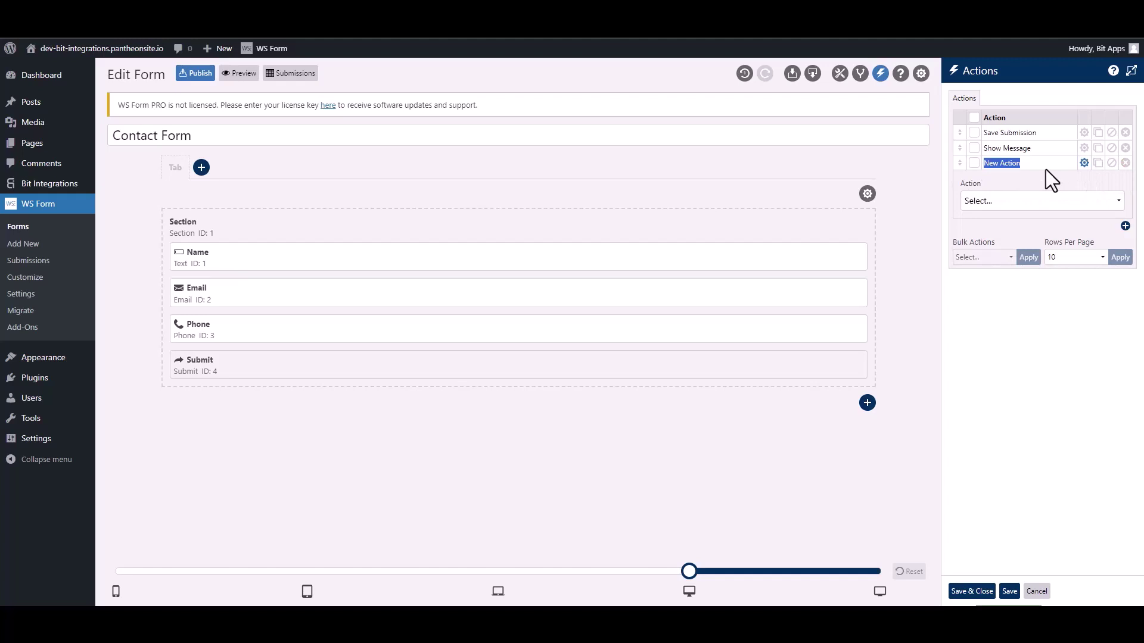
type("Bit Integra")
Step: Set the action to Run WordPress Hook with type Action (do_action), and copy the hook tag from the setup note
left_click(1025, 203)
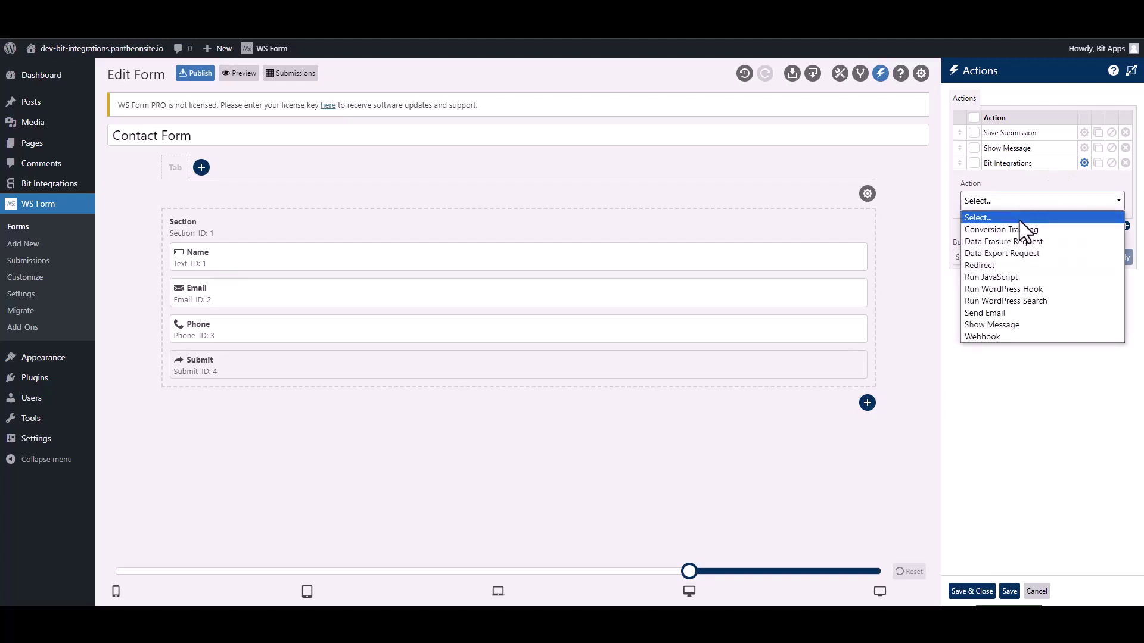
left_click(1038, 289)
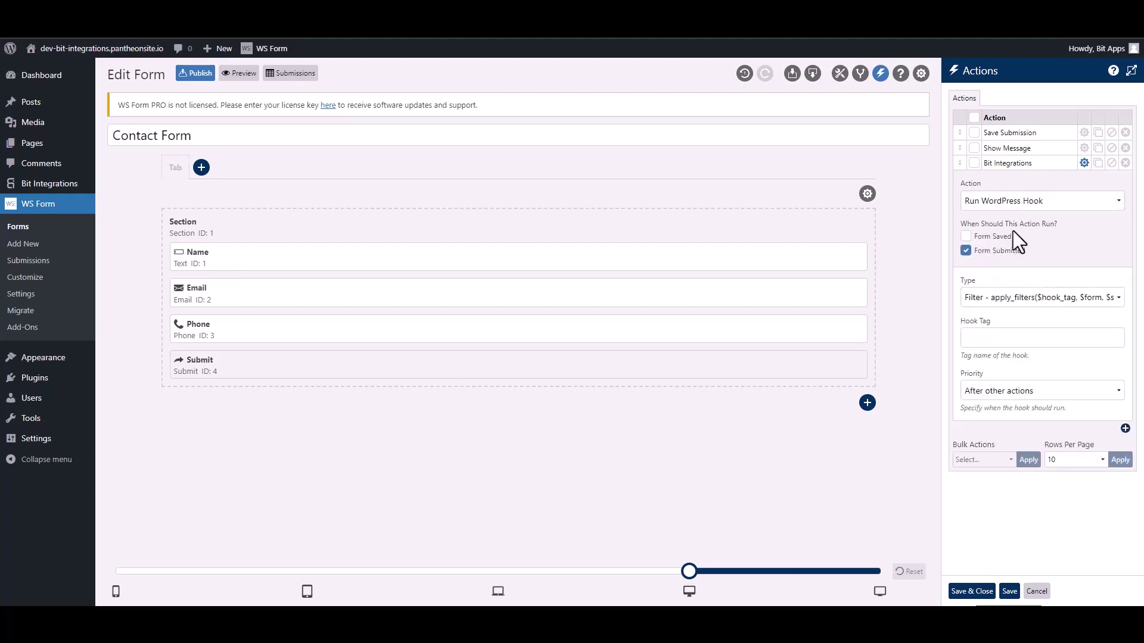
left_click(992, 300)
left_click(995, 325)
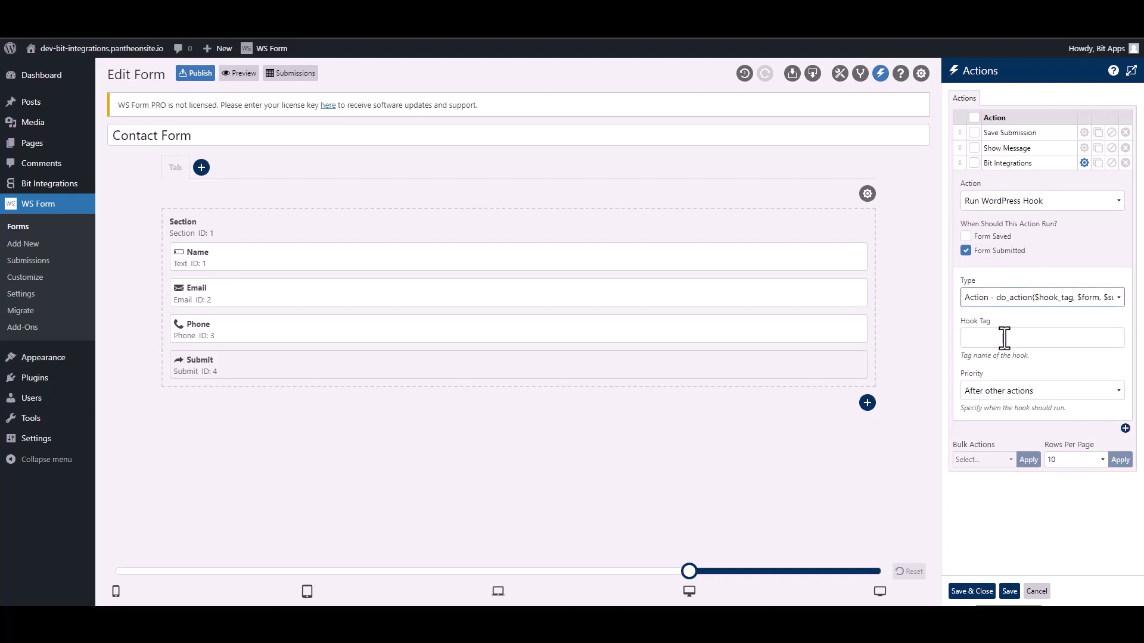
left_click(1005, 338)
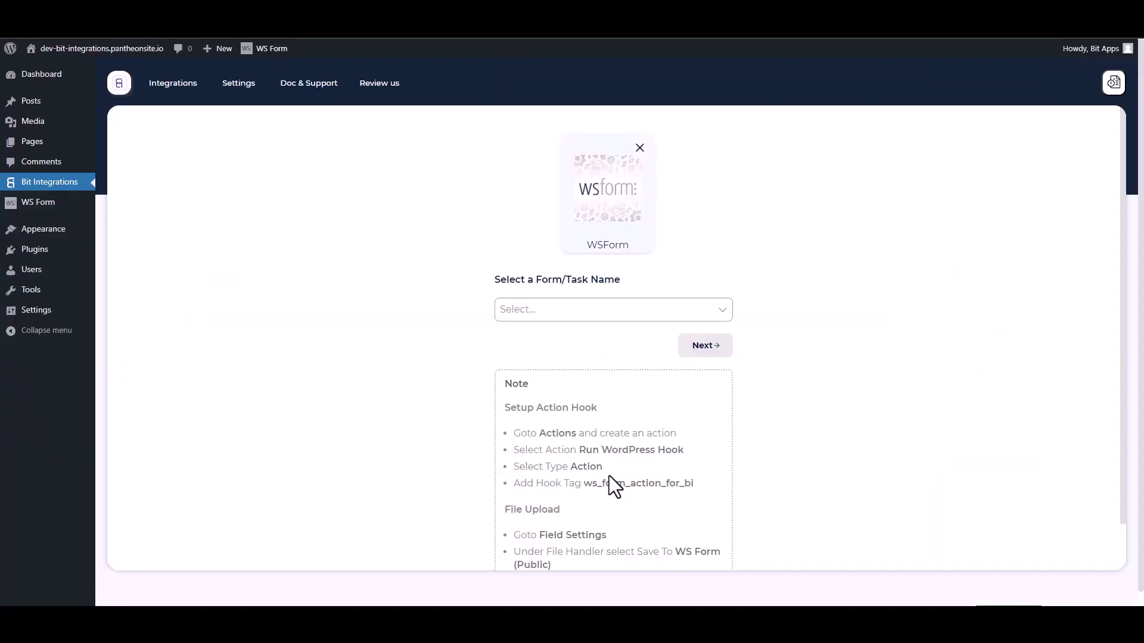
left_click_drag(702, 491, 590, 484)
key("ctrl+c")
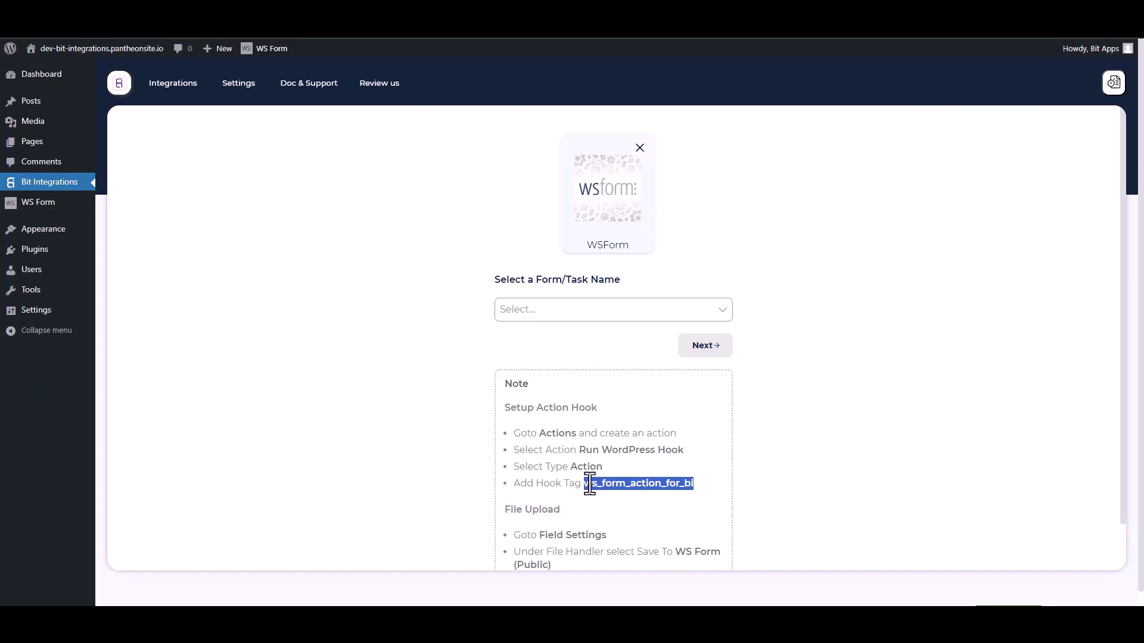
key("ctrl+Tab")
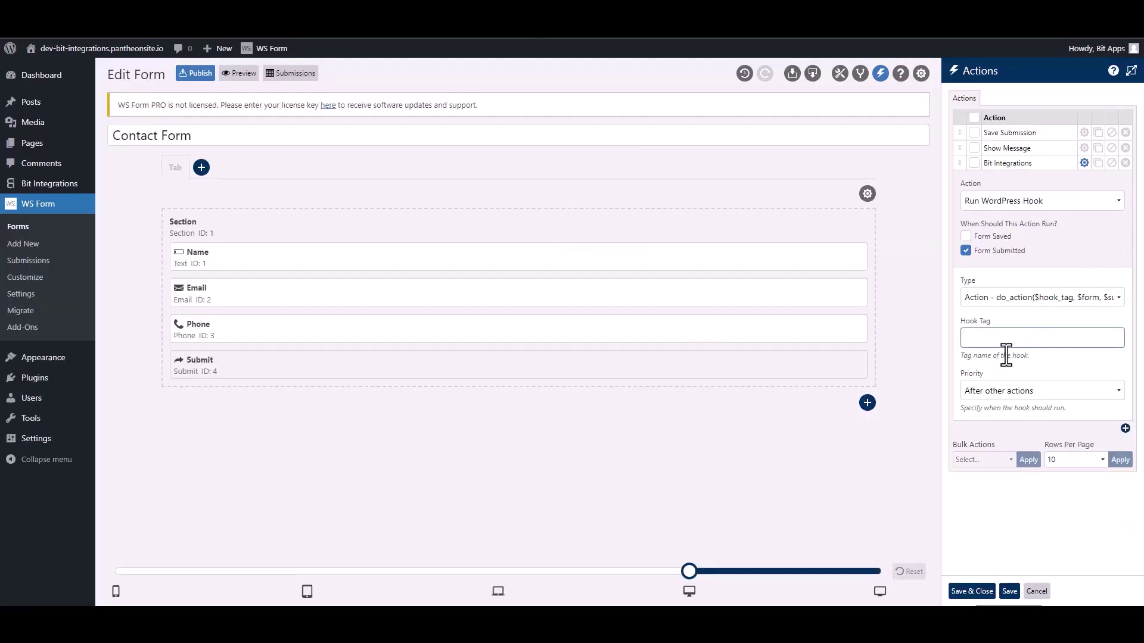
Step: Paste ws_form_action_for_bi as the Hook Tag, save and close, then return to Bit Integrations
left_click(1003, 339)
key("ctrl+v")
left_click(972, 591)
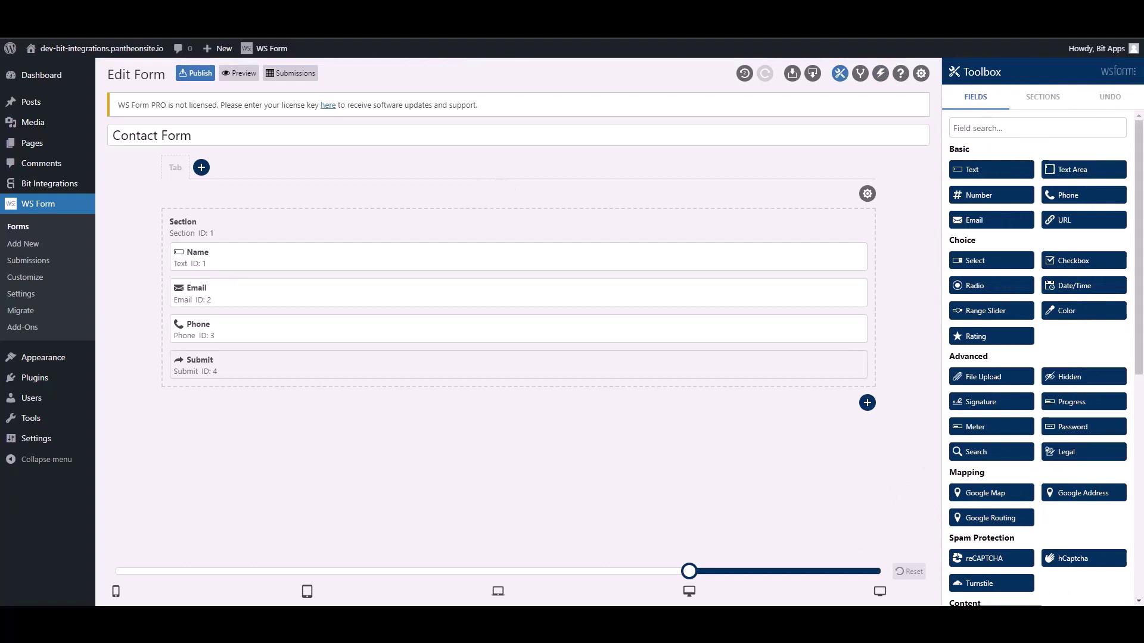
key("ctrl+Tab")
Step: Select Contact Form as the WS Form trigger form and continue
left_click(423, 279)
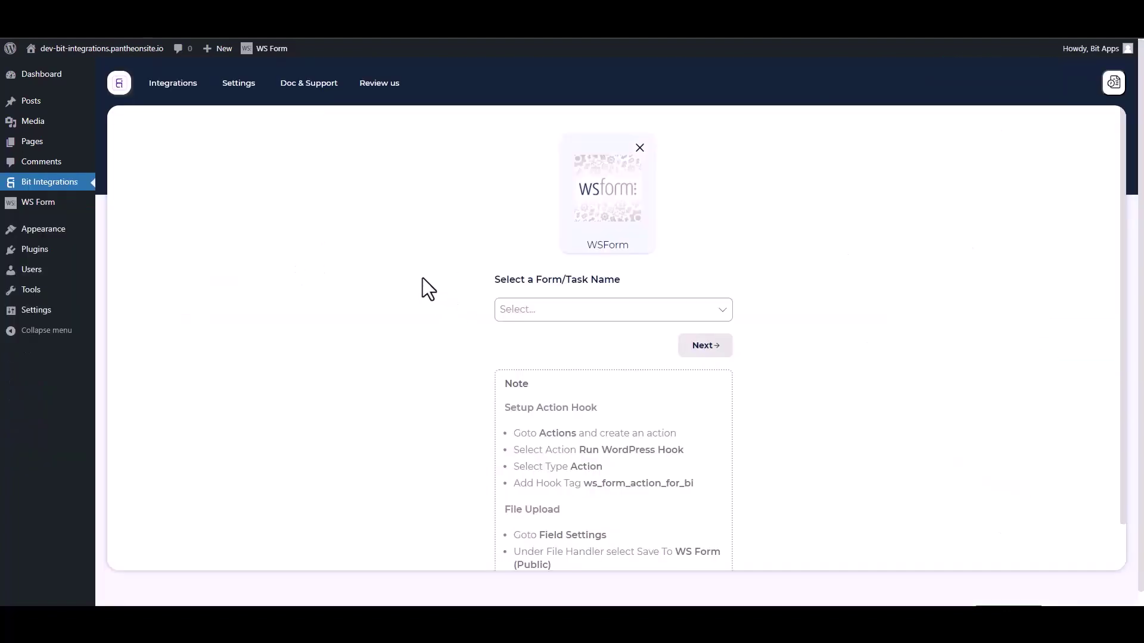
left_click(560, 309)
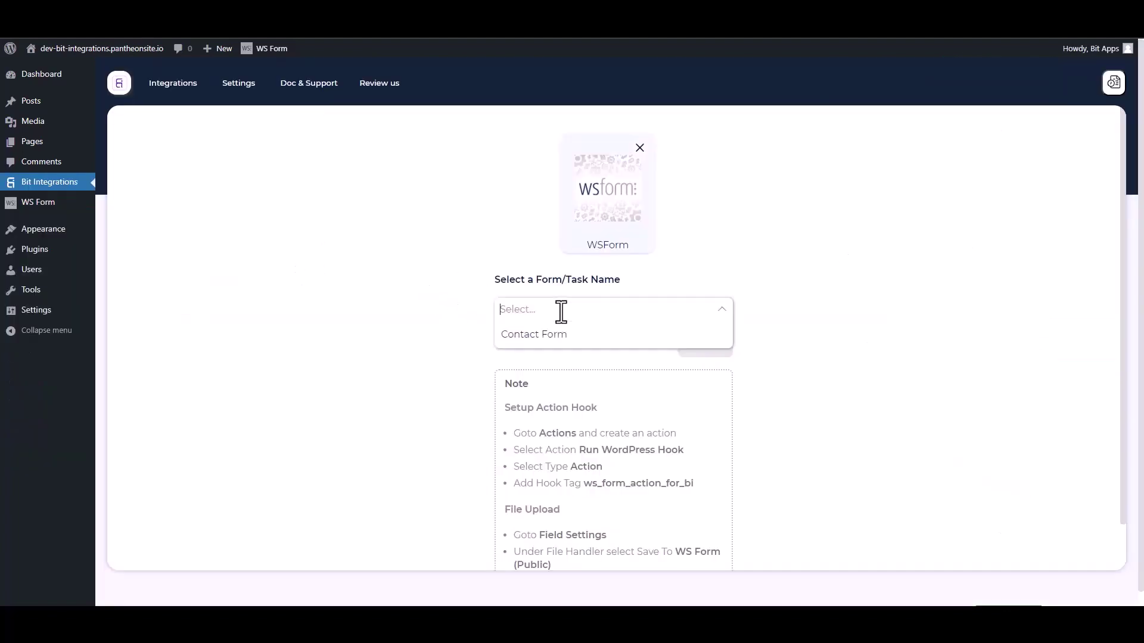
left_click(528, 334)
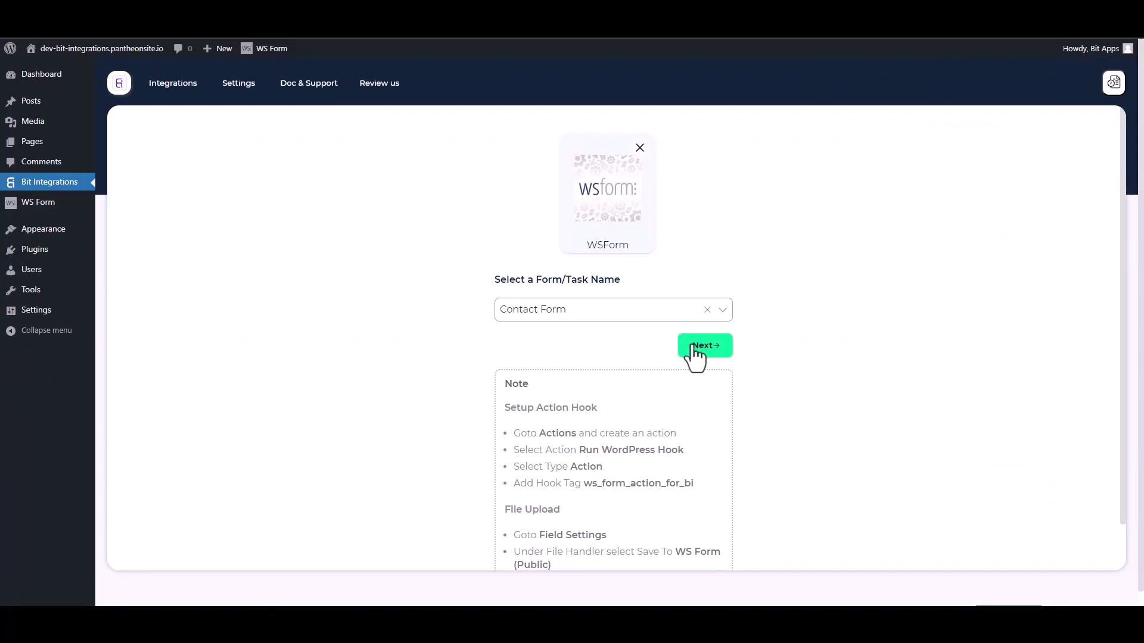
left_click(692, 356)
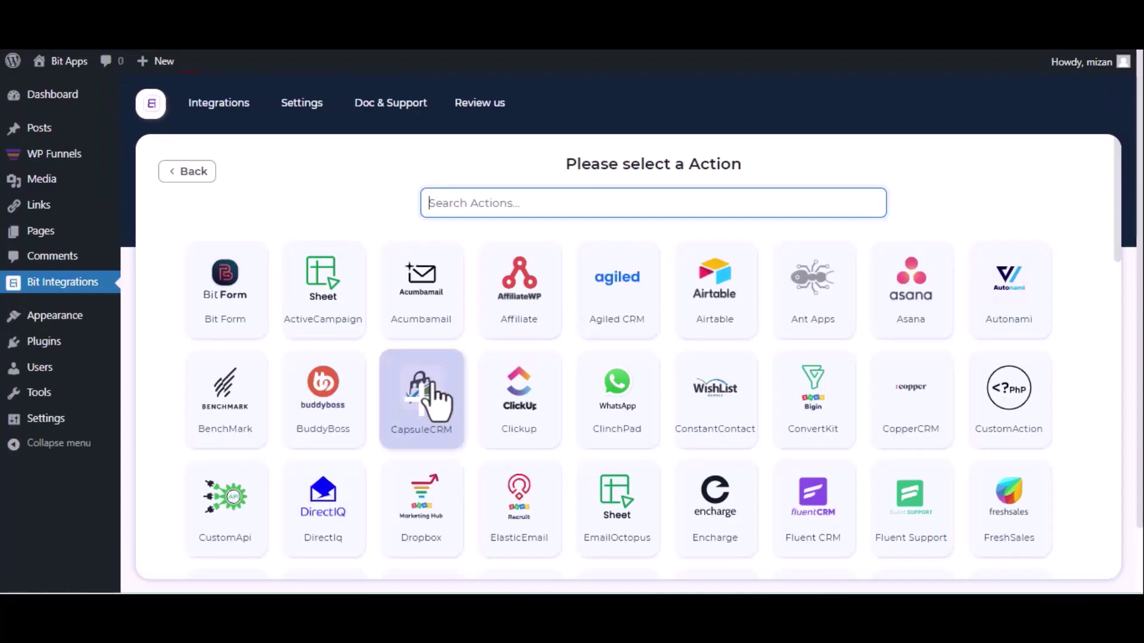
Step: Search 'mo', pick Moosend as the action app, and follow the link to Moosend for the API key
type("mo")
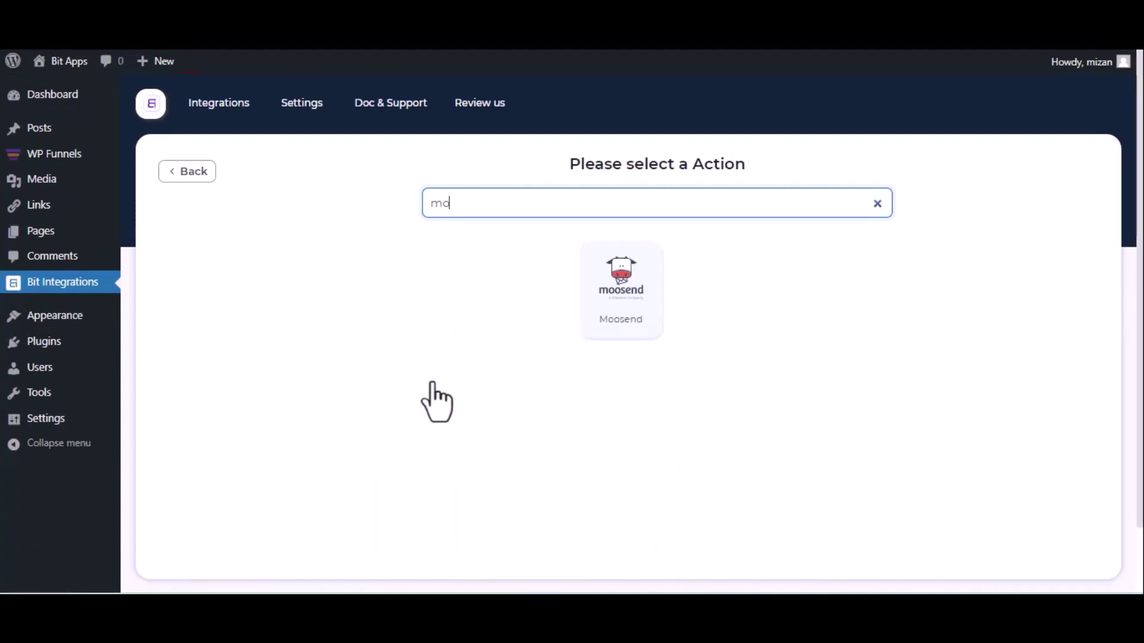
left_click(608, 313)
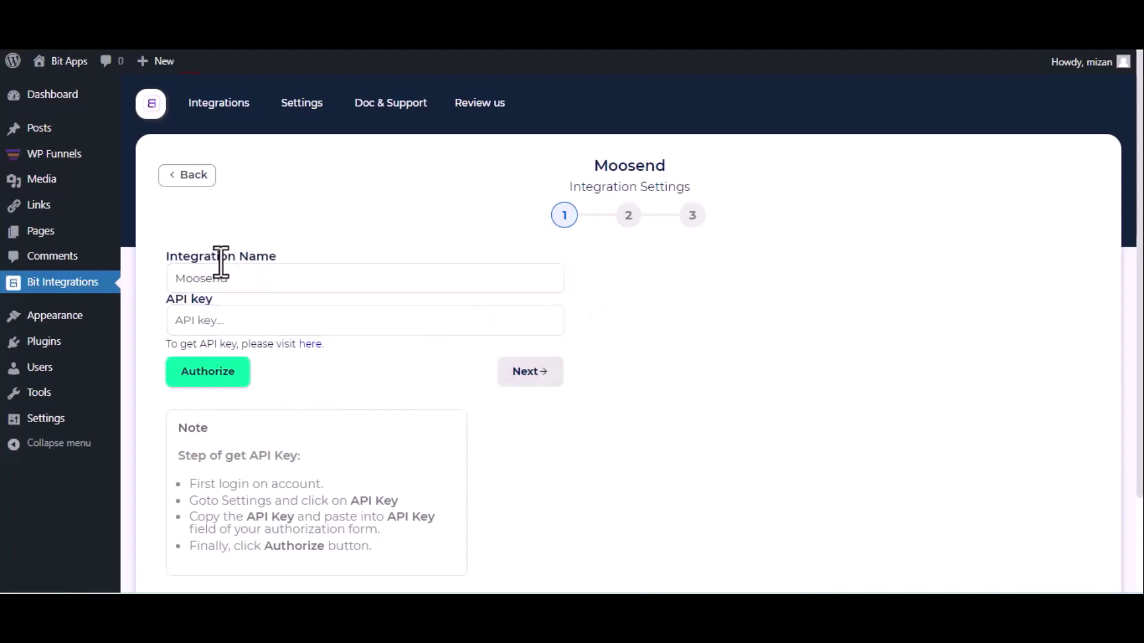
left_click(318, 352)
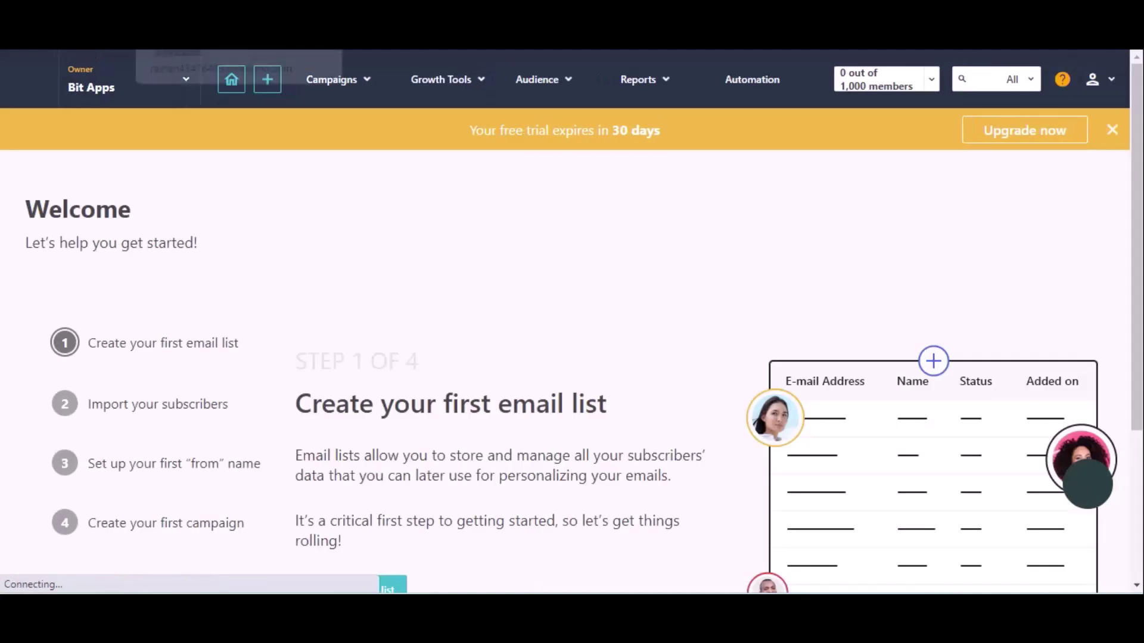
left_click(1092, 80)
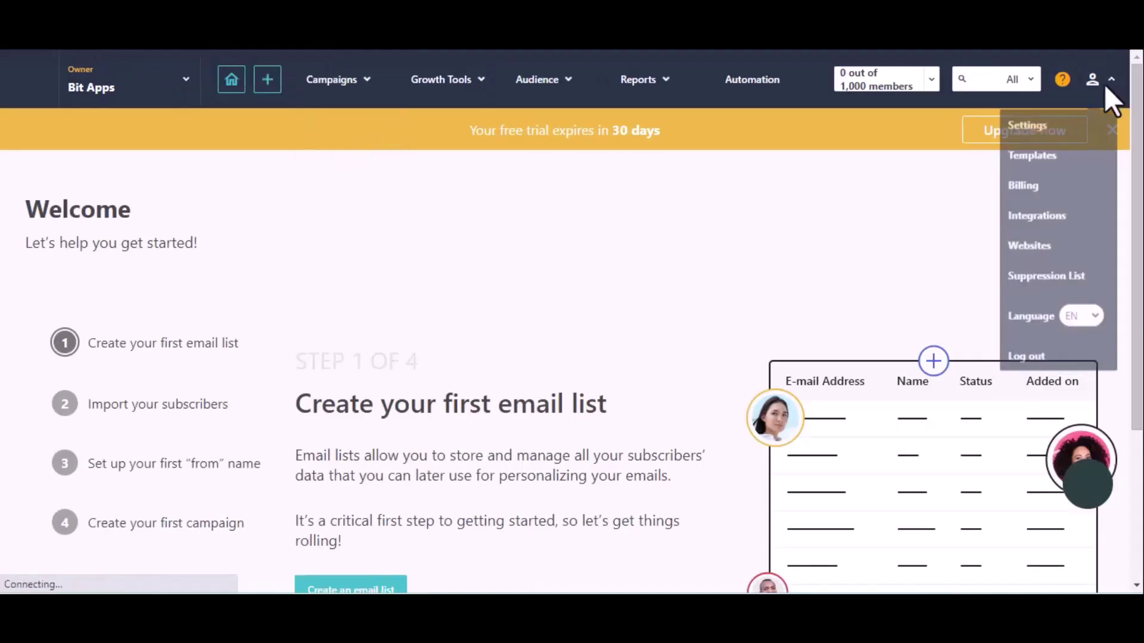
left_click(1053, 137)
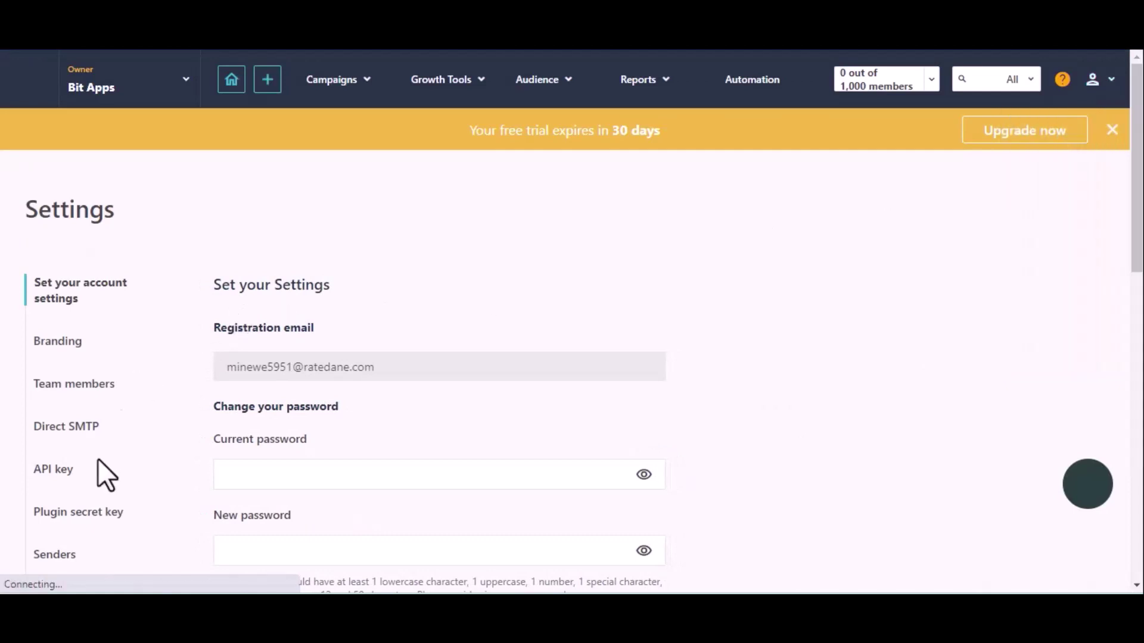
left_click(52, 475)
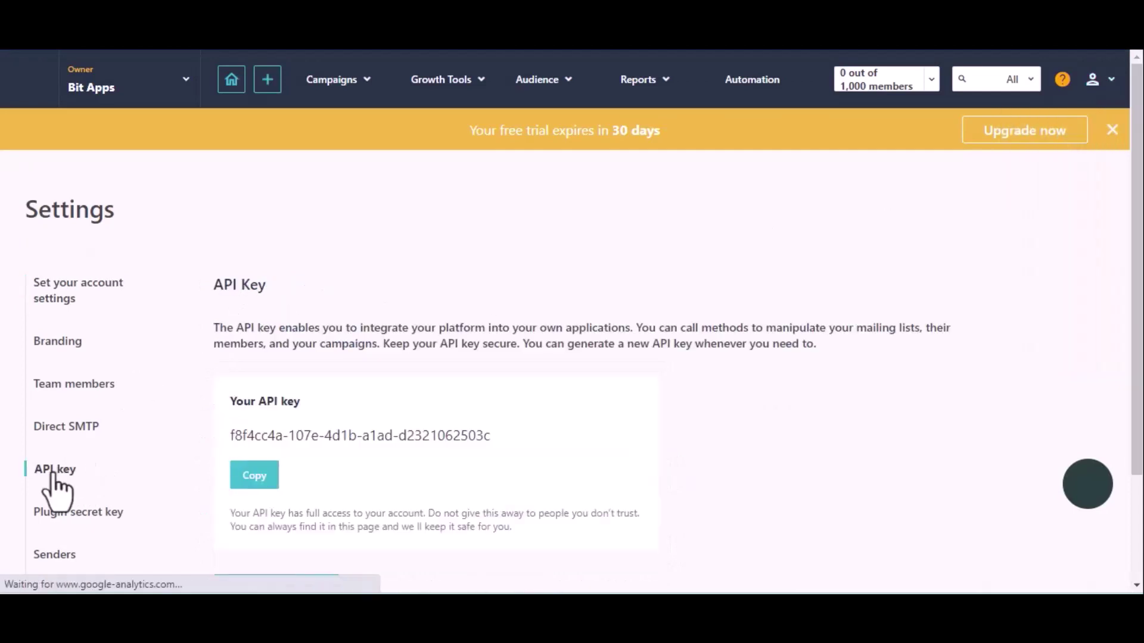
left_click(249, 475)
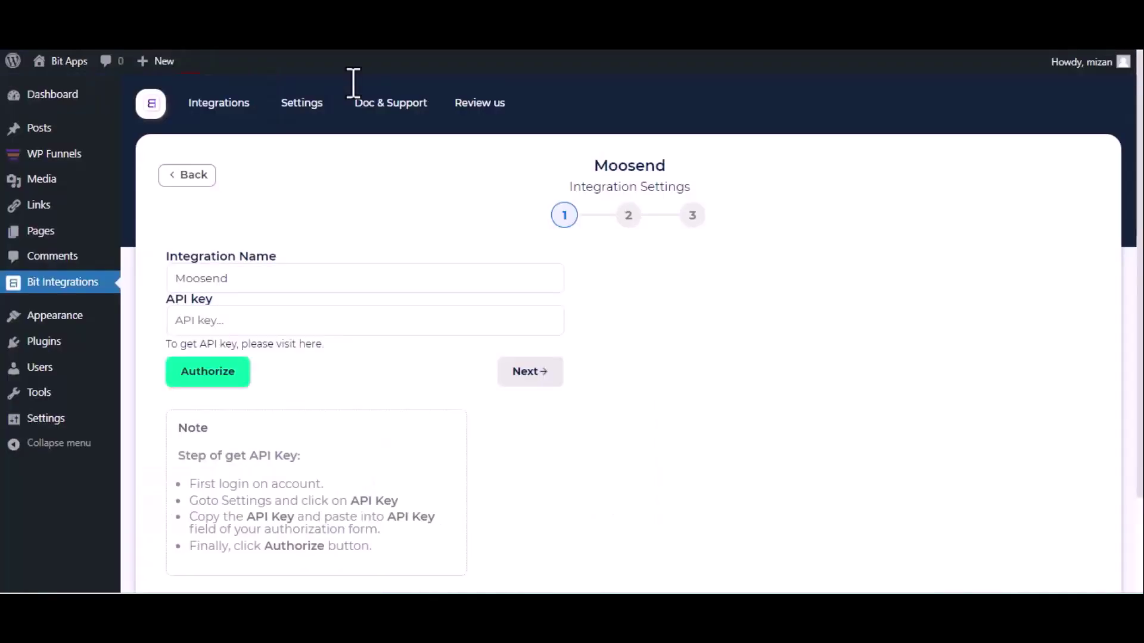
Step: Paste the Moosend API key, authorize the connection, and continue to step 2
left_click(288, 320)
key("ctrl+v")
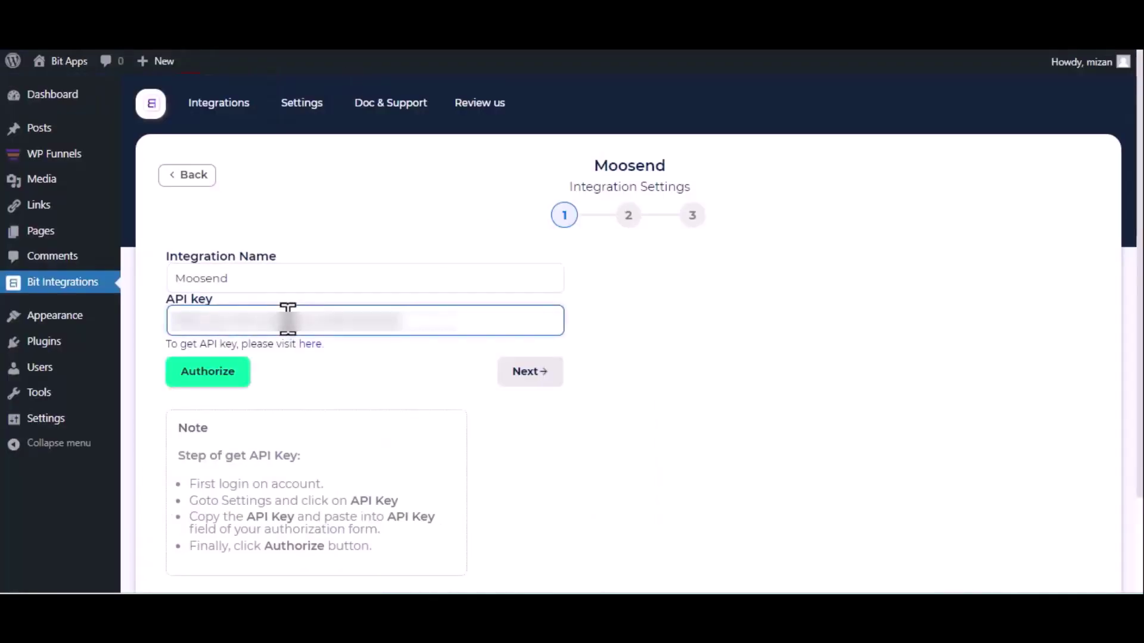
left_click(229, 381)
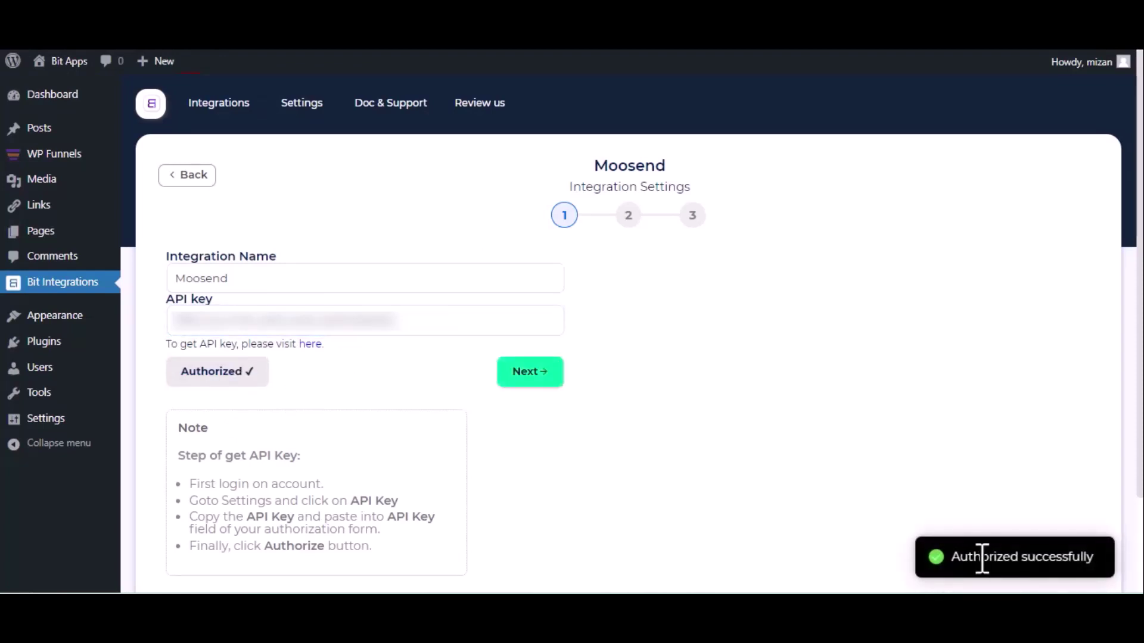
left_click(529, 376)
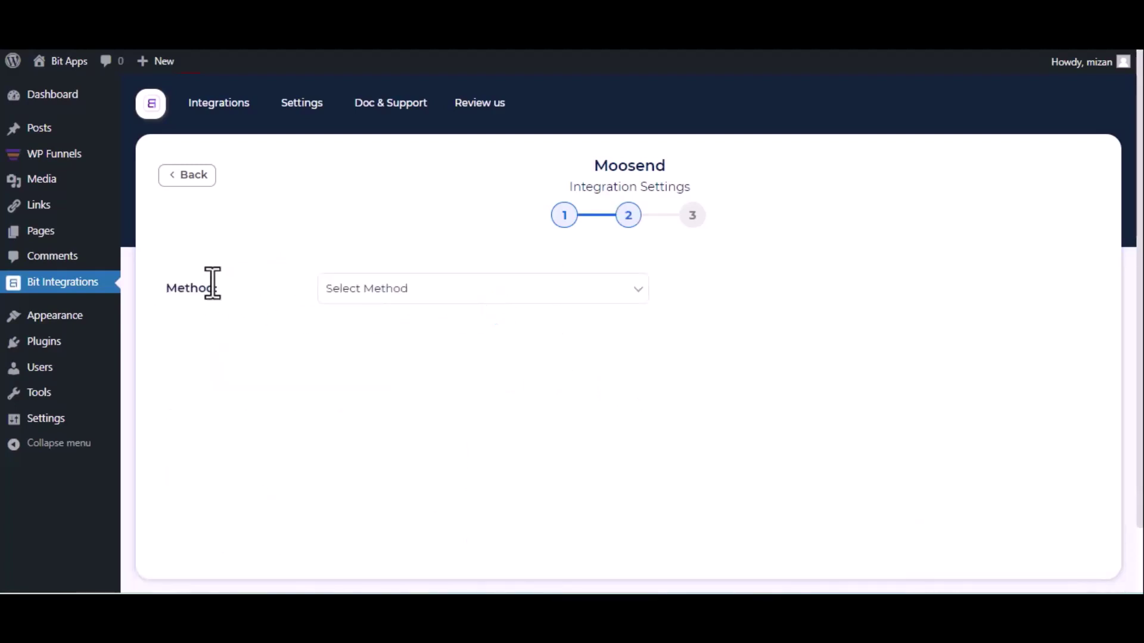
Step: Set the Moosend method to Subscribe and choose the target mailing list
left_click(374, 299)
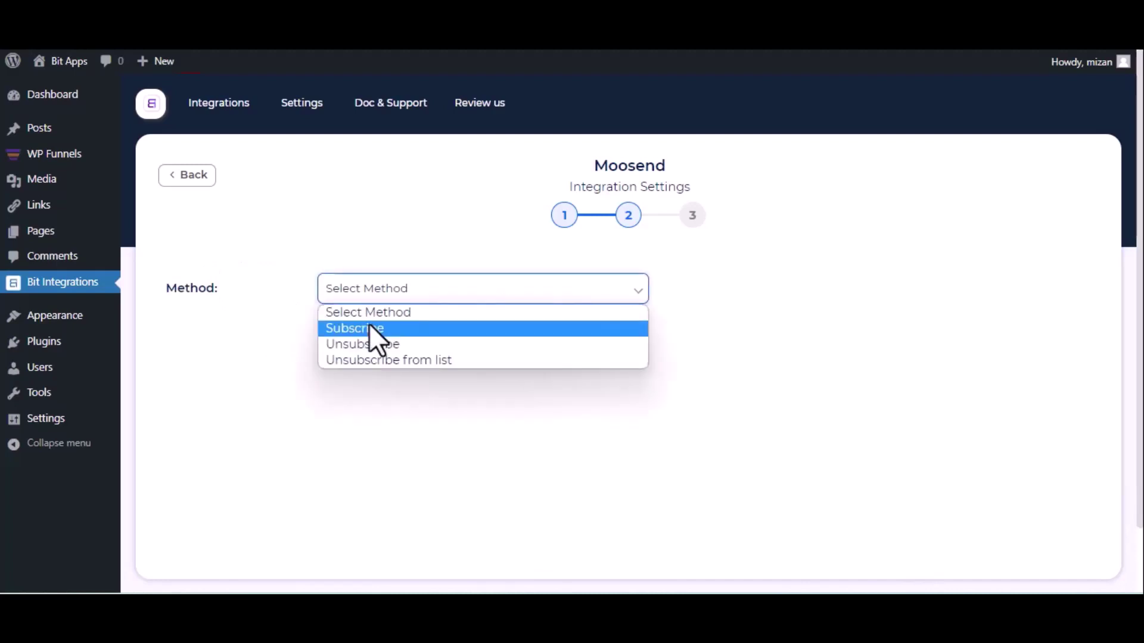
left_click(370, 328)
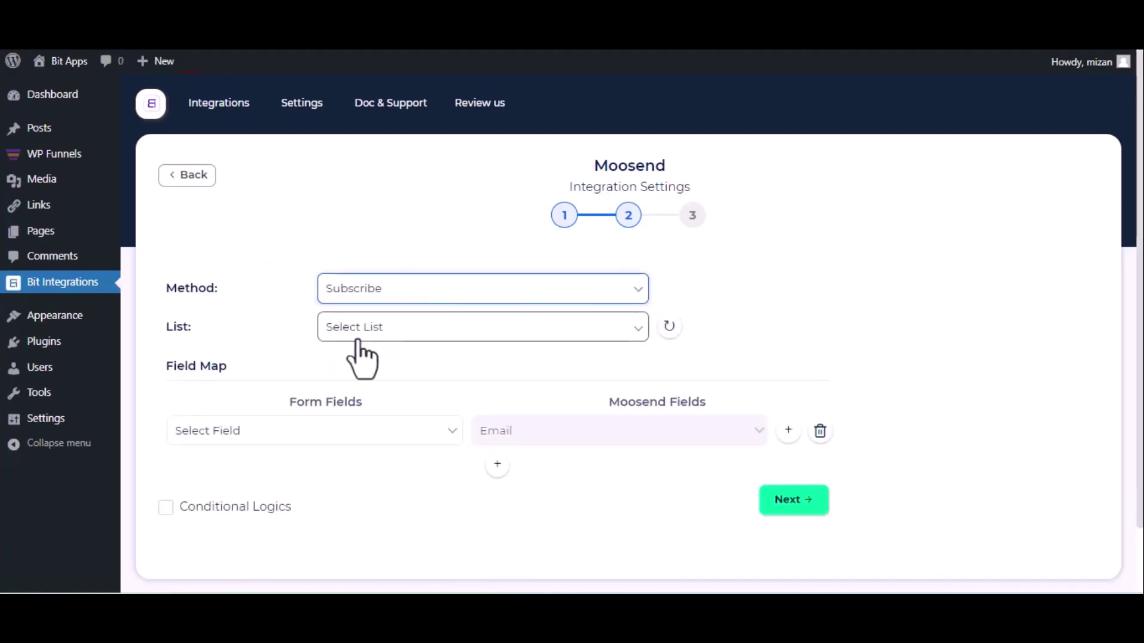
left_click(369, 335)
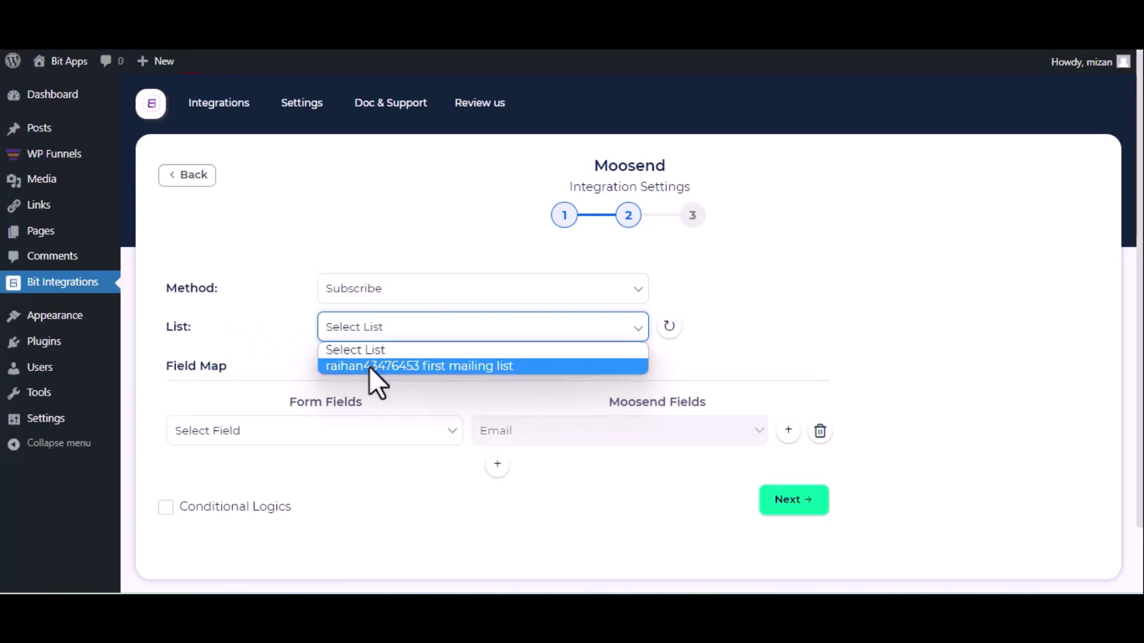
left_click(374, 375)
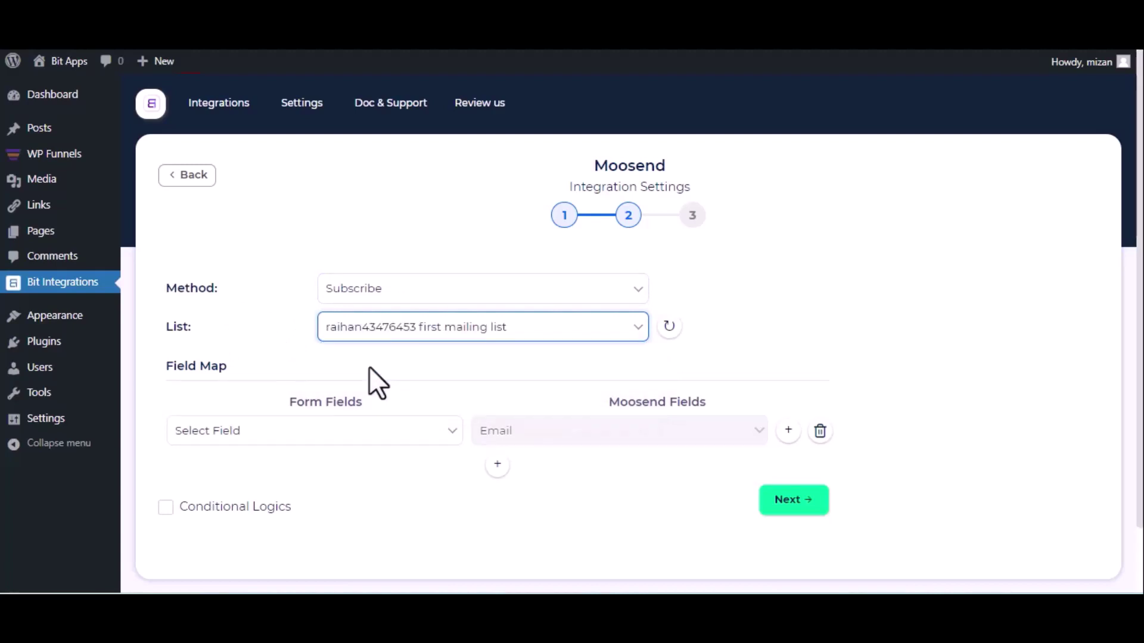
Step: Map form Email to Moosend Email and First Name to Name, then finish and save
scroll(369, 367, "down", 2)
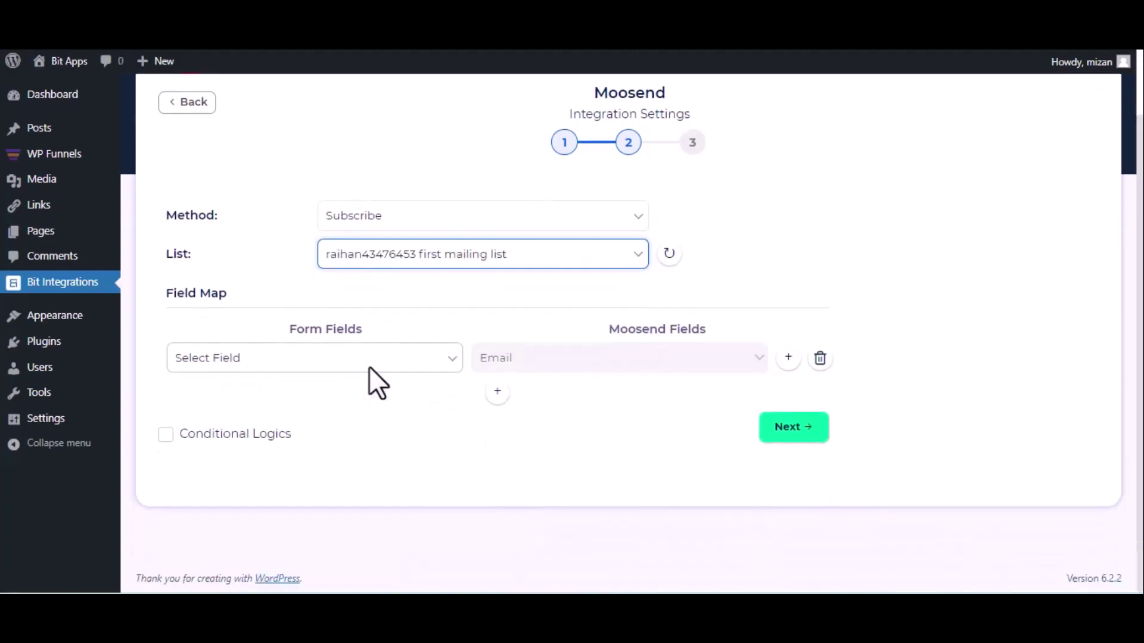
left_click(317, 347)
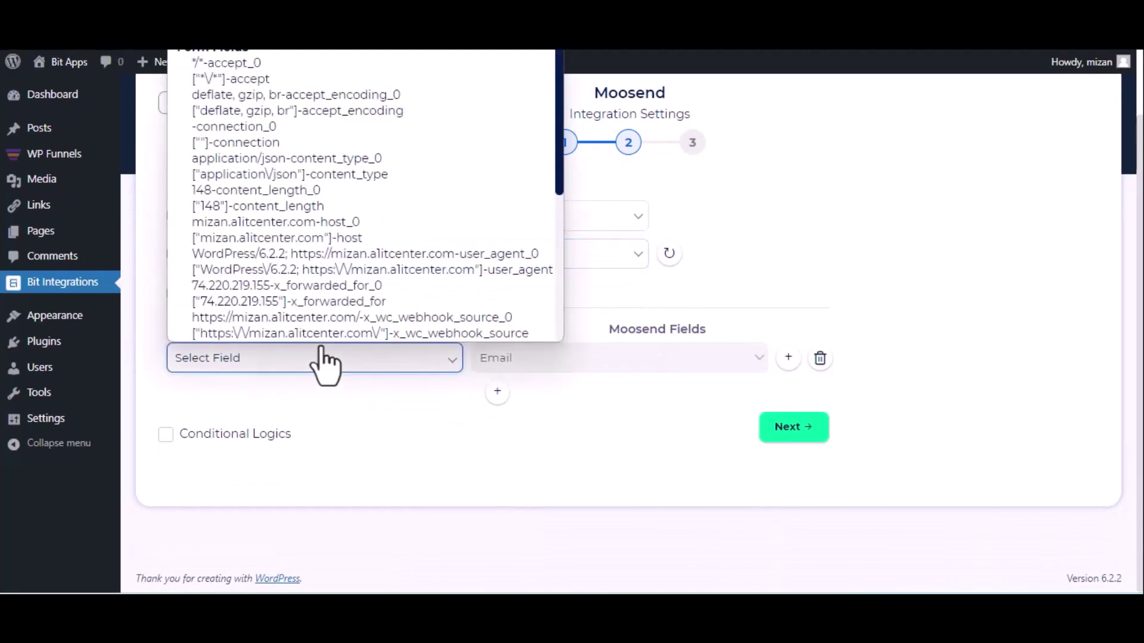
scroll(366, 194, "down", 10)
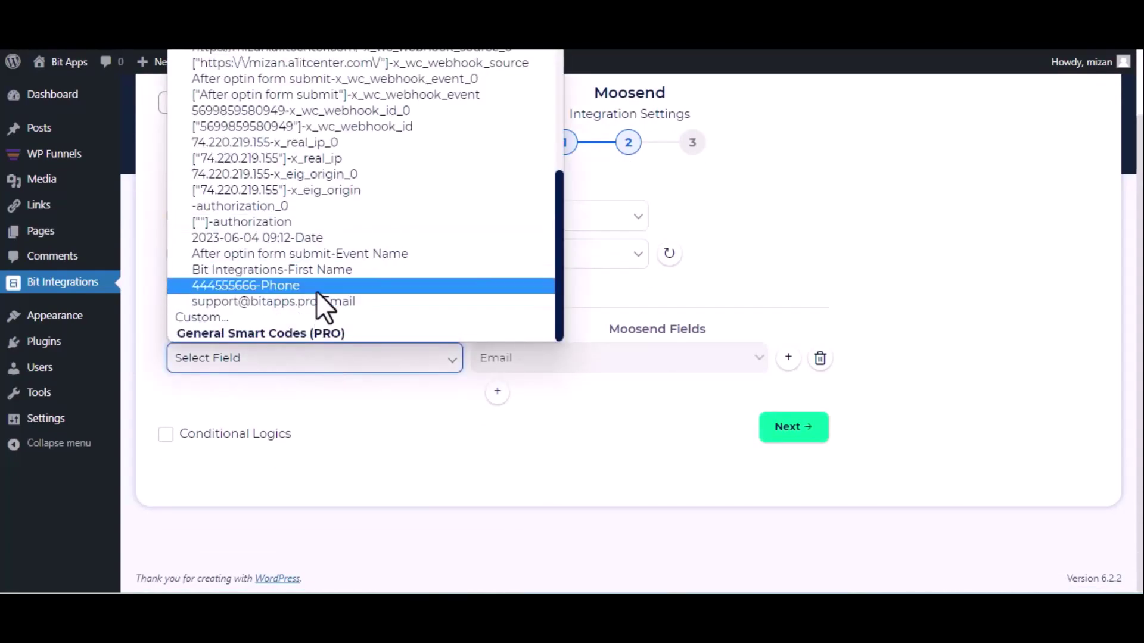
left_click(313, 271)
left_click(331, 302)
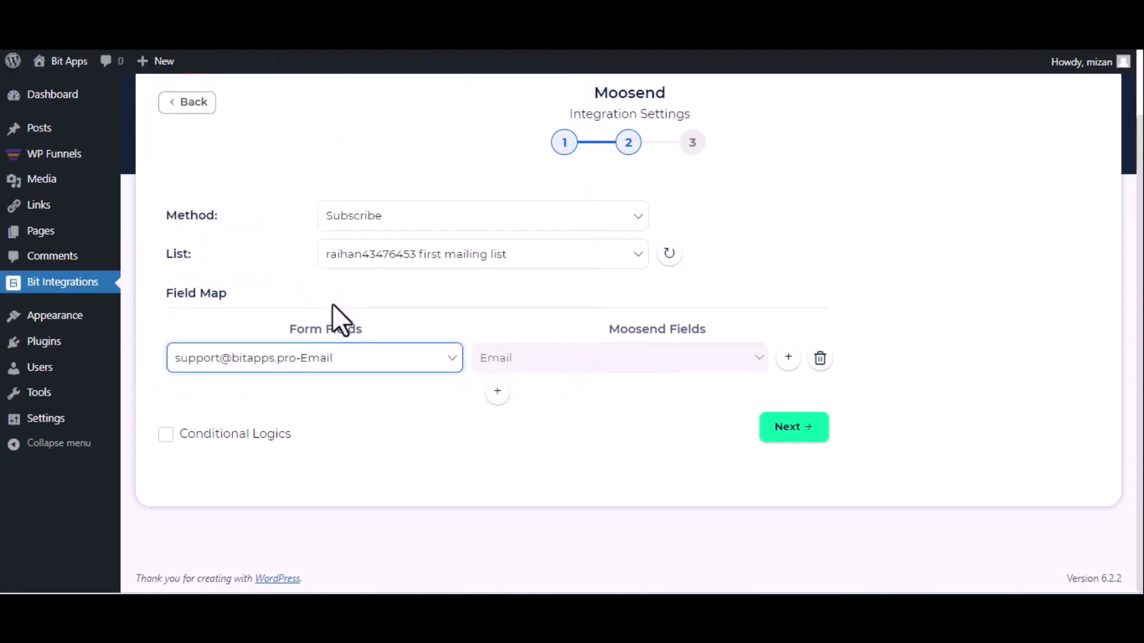
left_click(498, 391)
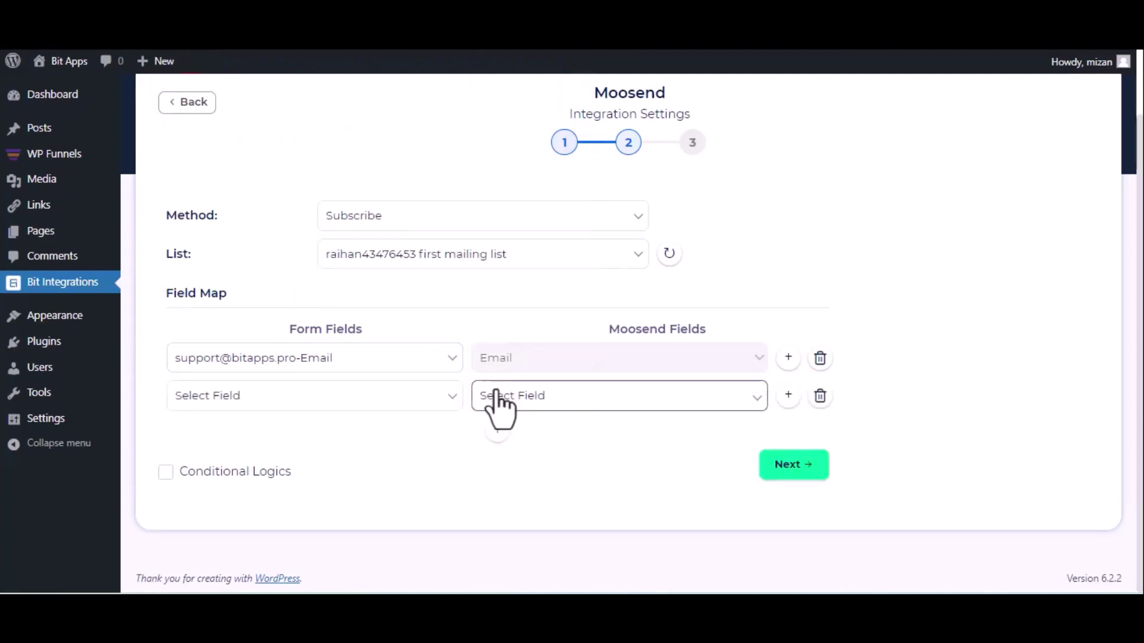
left_click(498, 393)
left_click(503, 440)
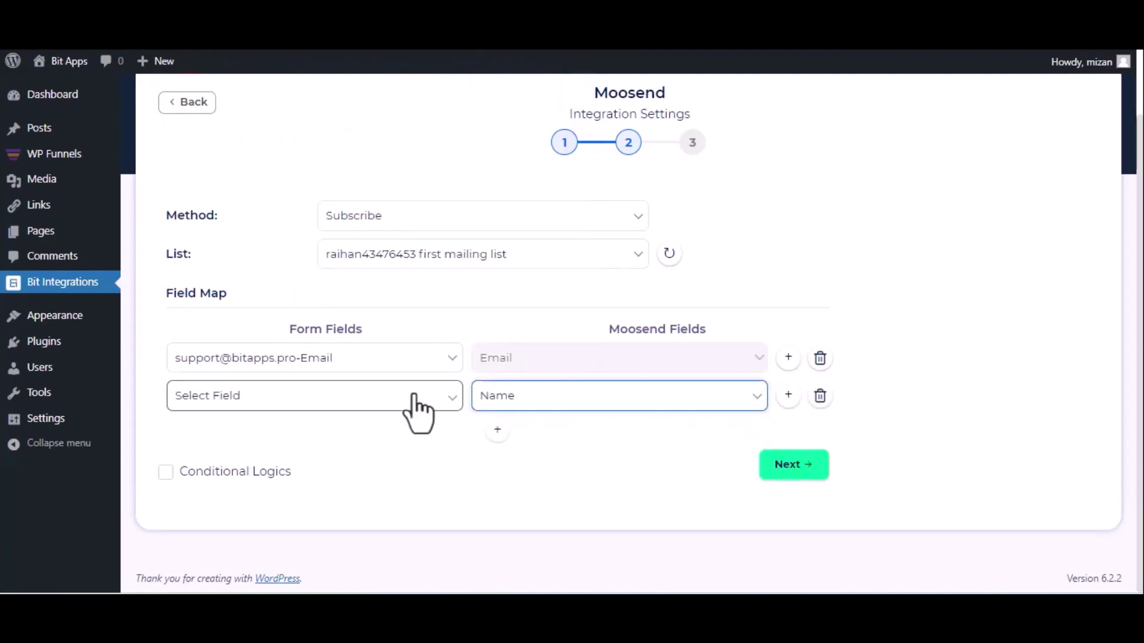
left_click(417, 410)
scroll(337, 258, "down", 5)
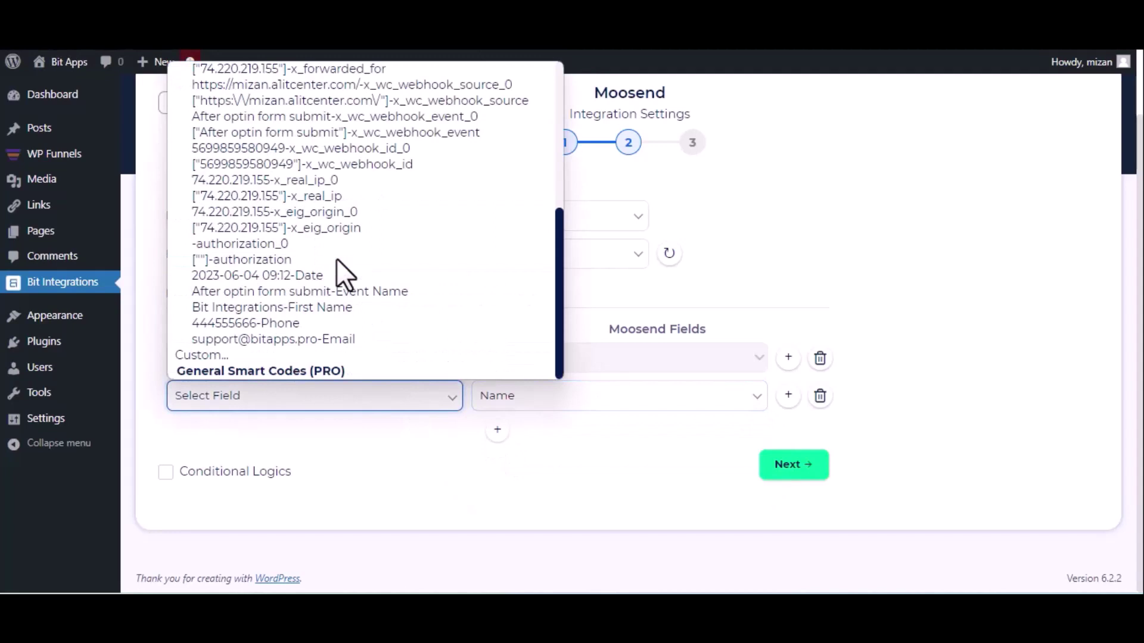
left_click(302, 312)
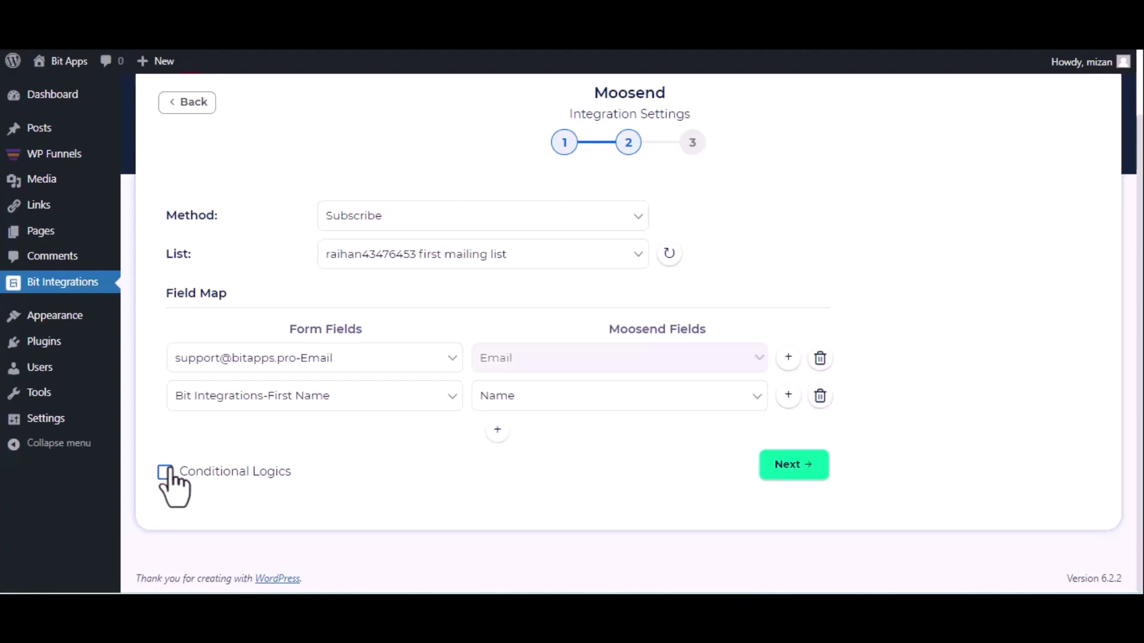
left_click(786, 465)
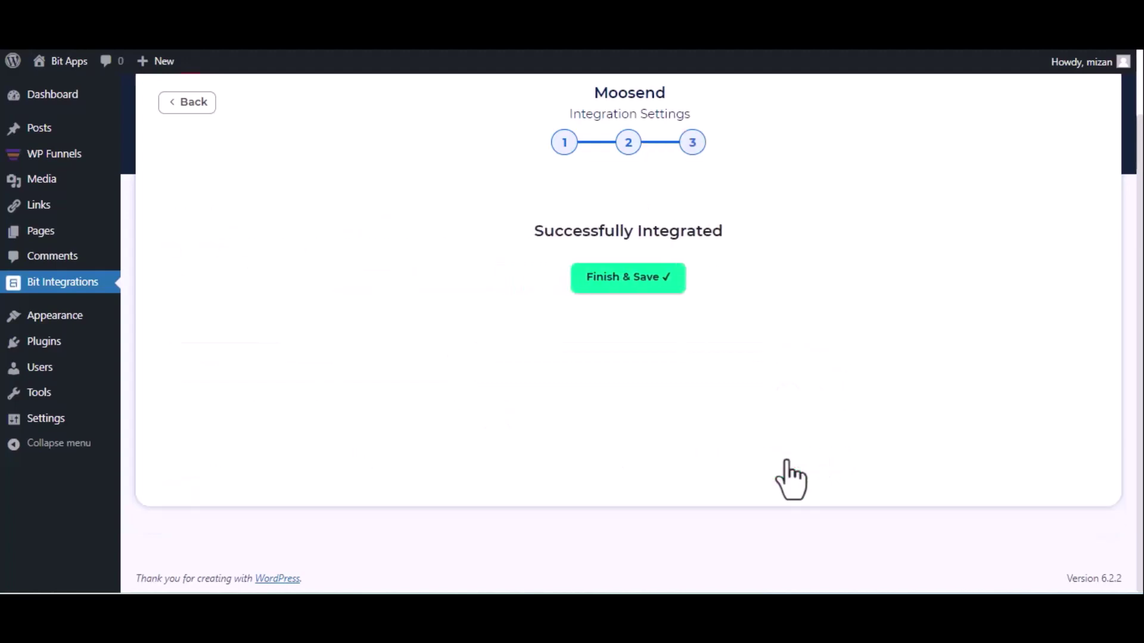
left_click(608, 286)
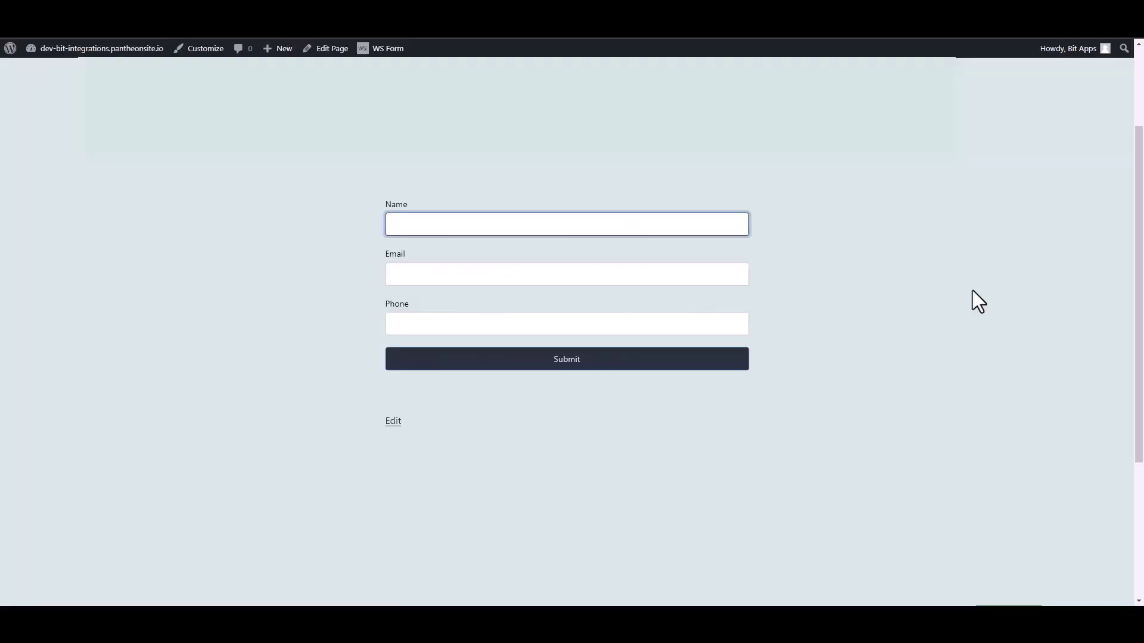
Step: Fill the contact form with name 'Bit Integrations', a test e-mail and phone number, and submit it
type("Bit Integrations")
left_click(738, 272)
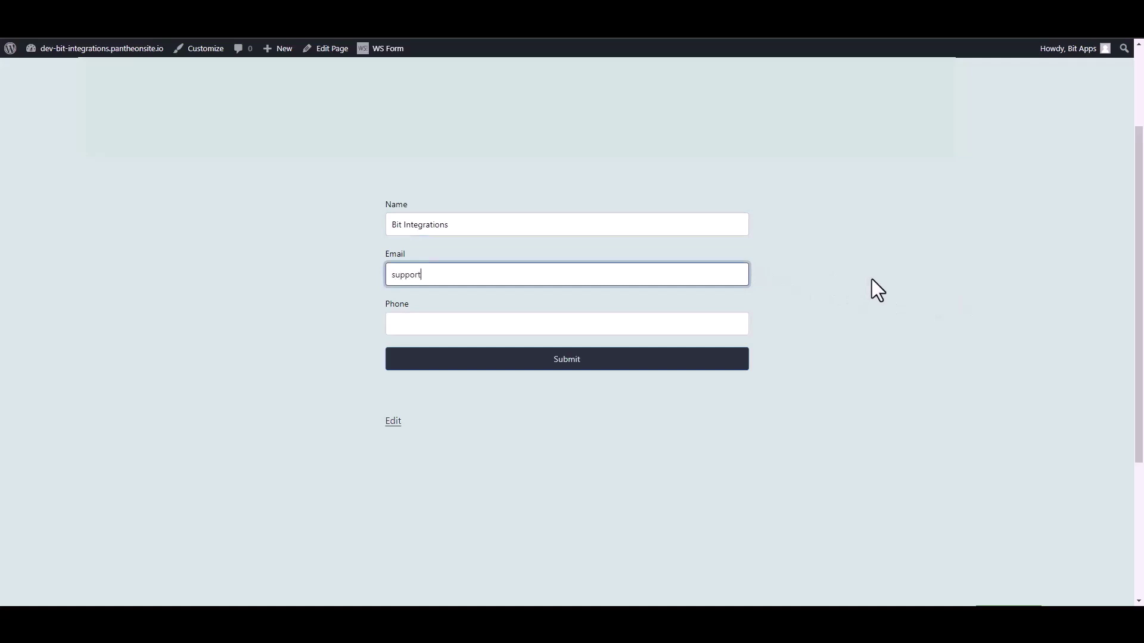
key("Tab")
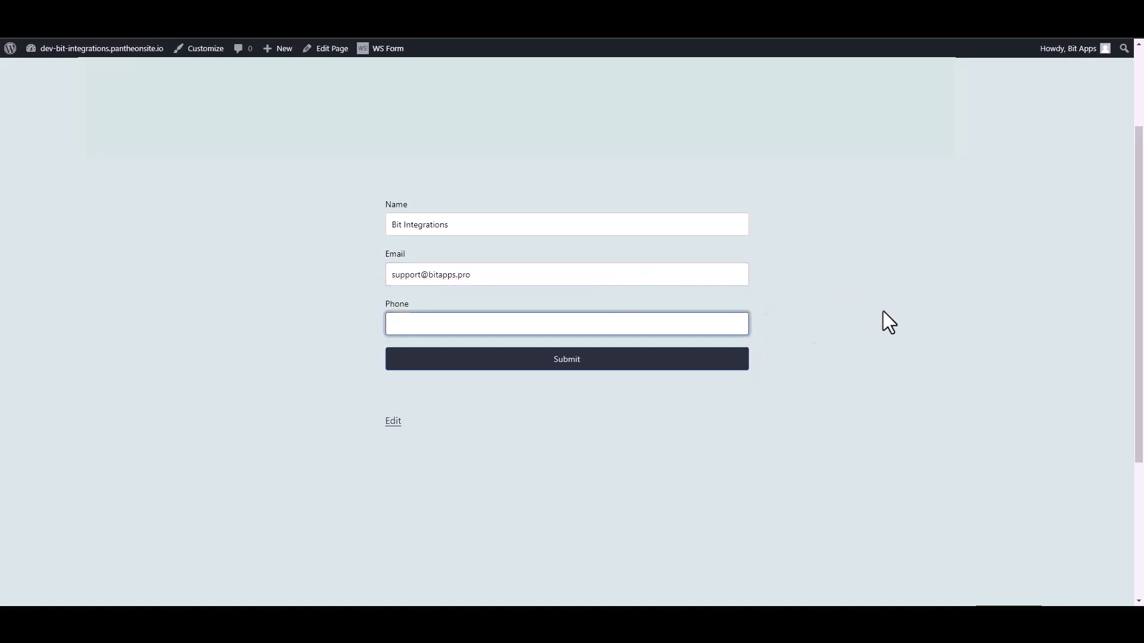
type("444555666")
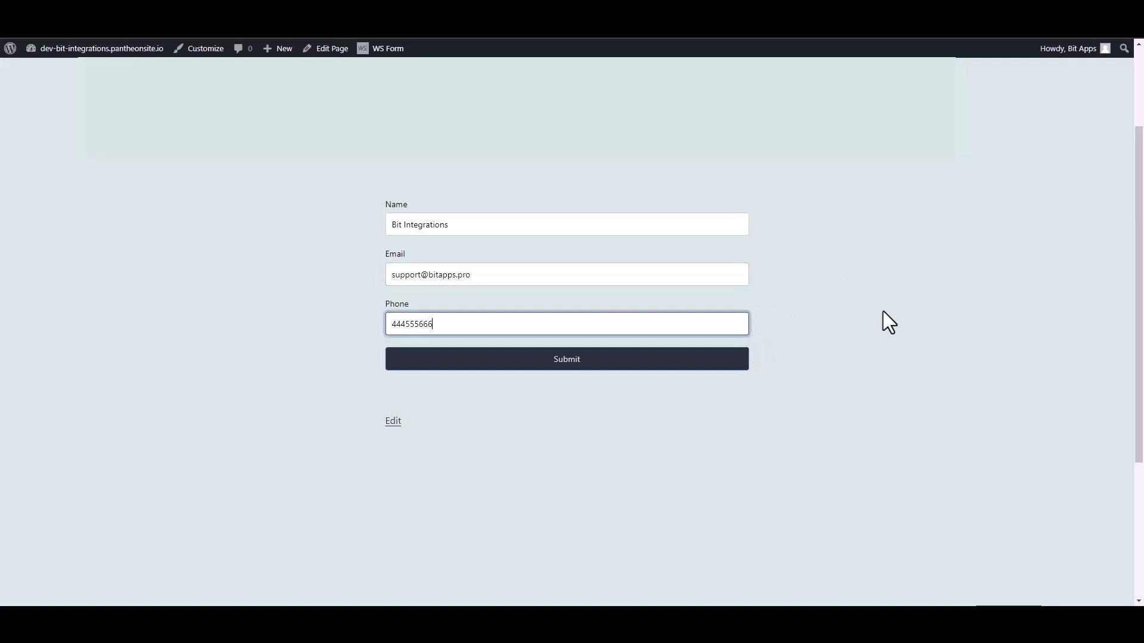
left_click(741, 362)
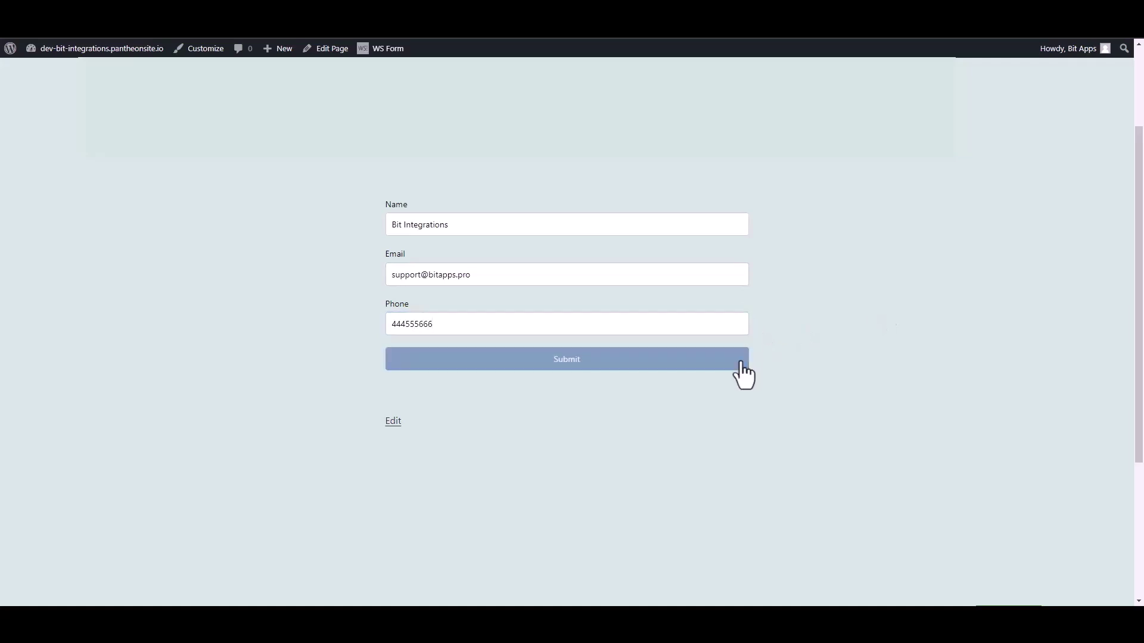